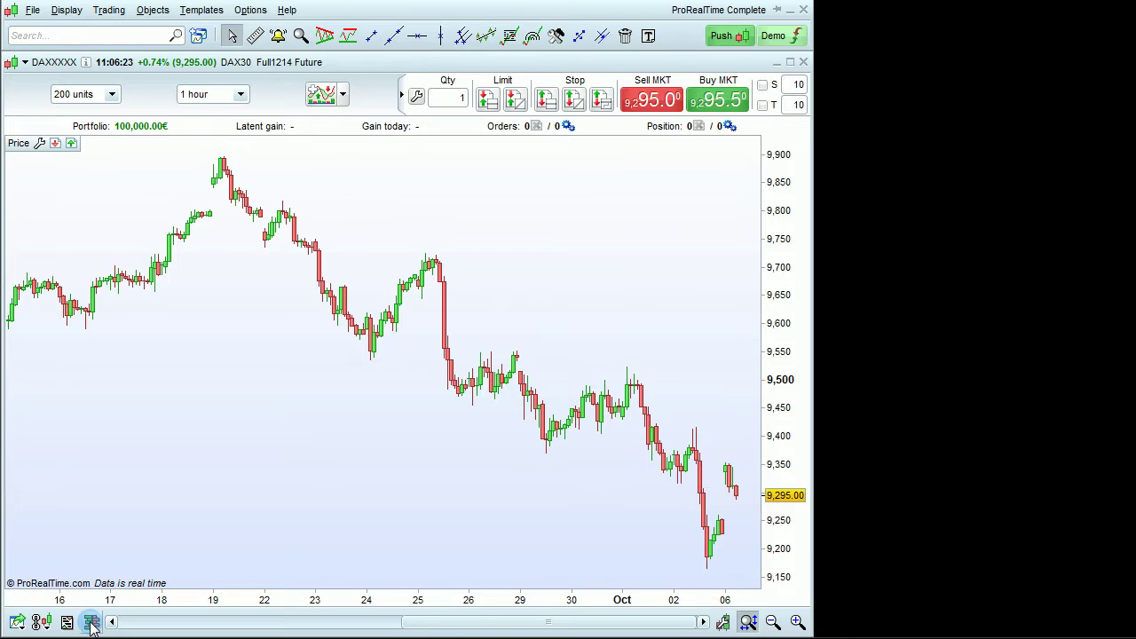
Open the DAX30 future order book and dock it at the right edge beside the price chart.
{"action": "left_click", "coordinate": [91, 622]}
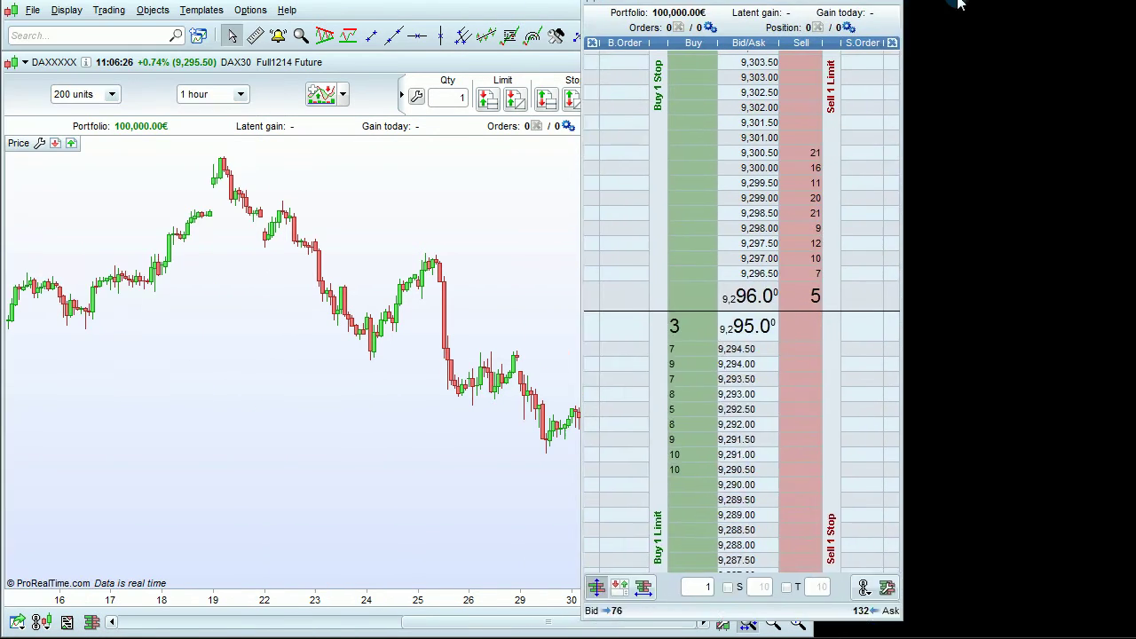
{"action": "left_click_drag", "start_coordinate": [958, 5], "coordinate": [1038, 12]}
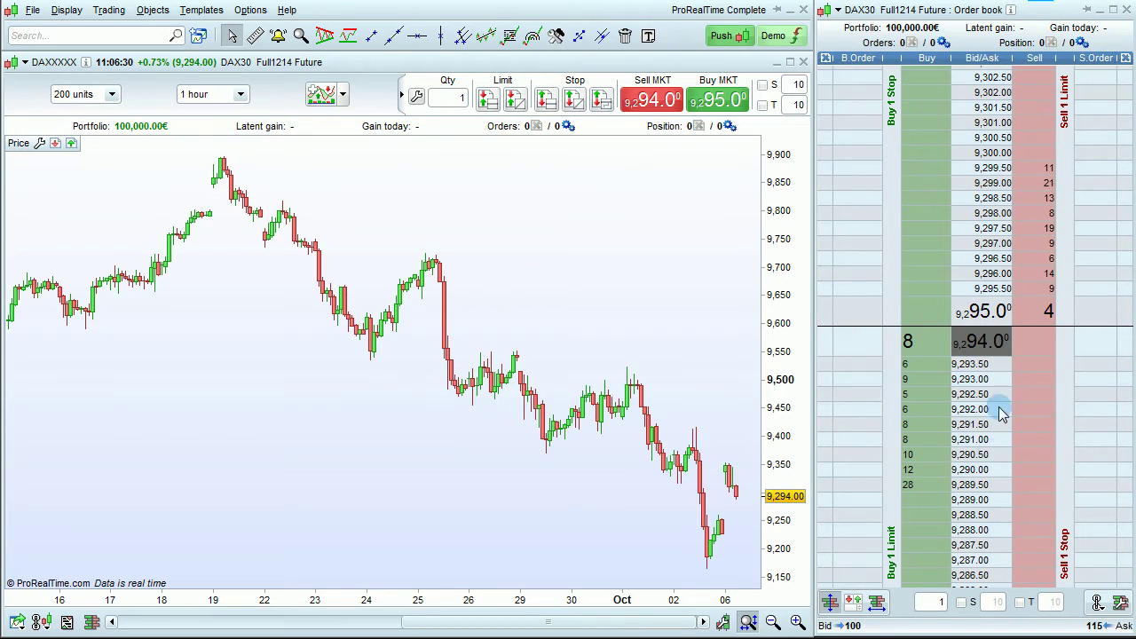
Place a 1-lot buy limit at 9,287.50 plus a sell limit and sell stop, moving them to 9,362.50 and 9,199.00.
{"action": "left_click", "coordinate": [919, 564]}
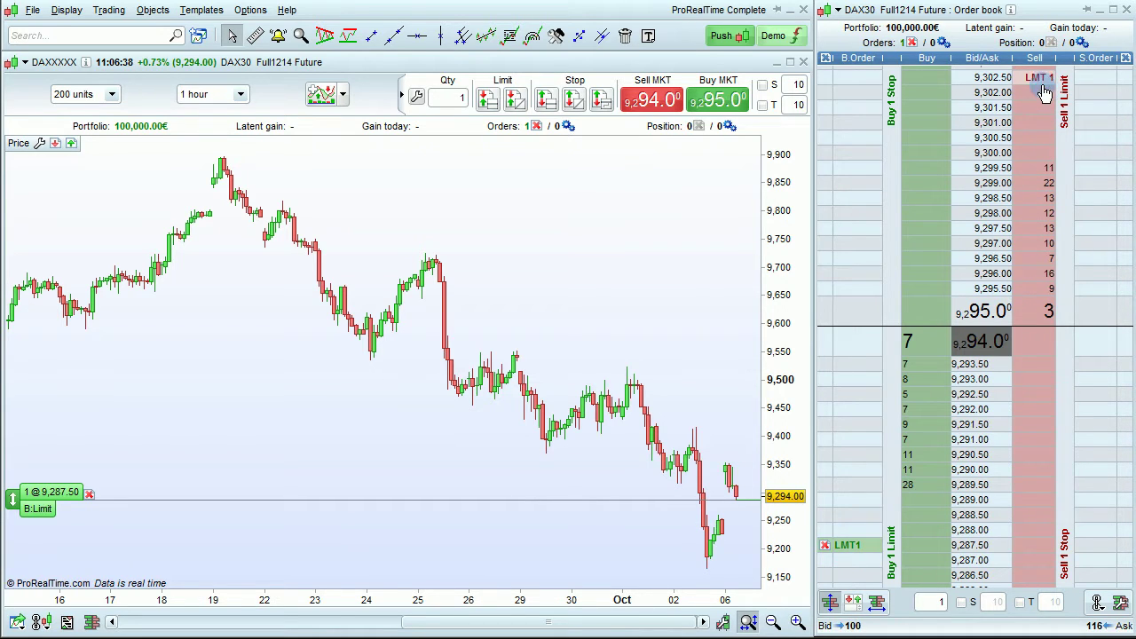
{"action": "left_click", "coordinate": [1043, 86]}
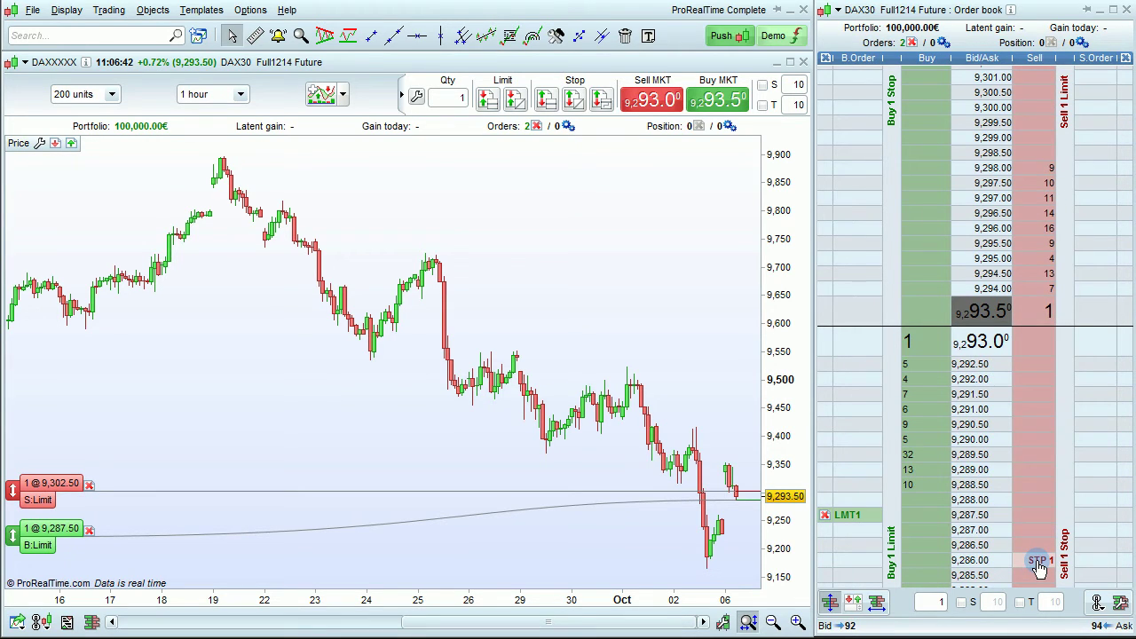
{"action": "left_click", "coordinate": [1039, 566]}
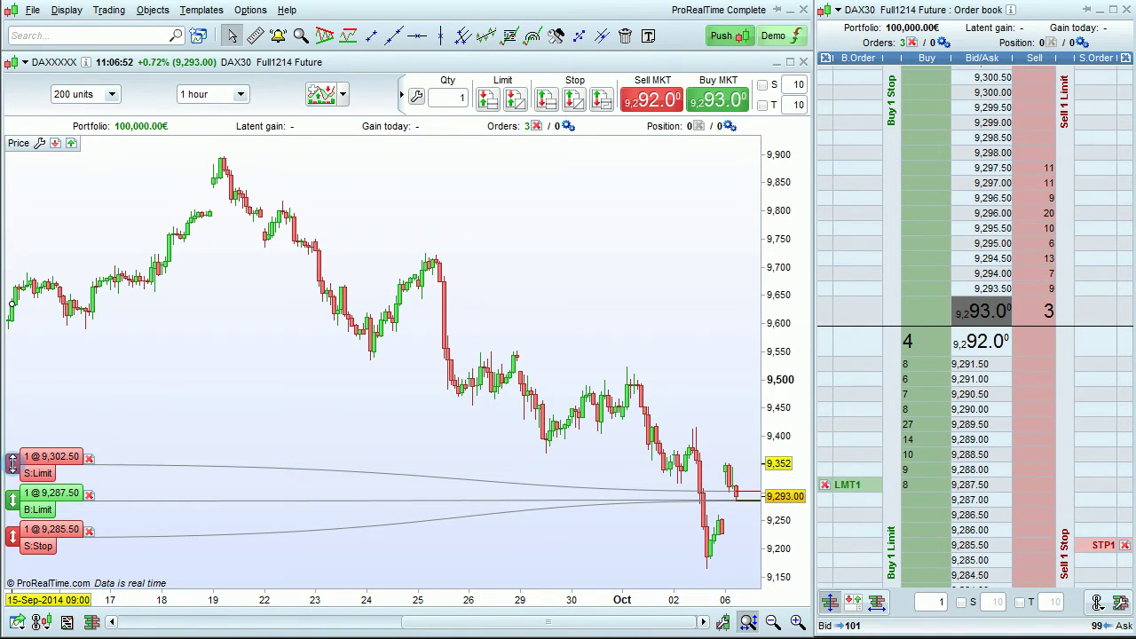
{"action": "left_click_drag", "start_coordinate": [12, 463], "coordinate": [14, 449]}
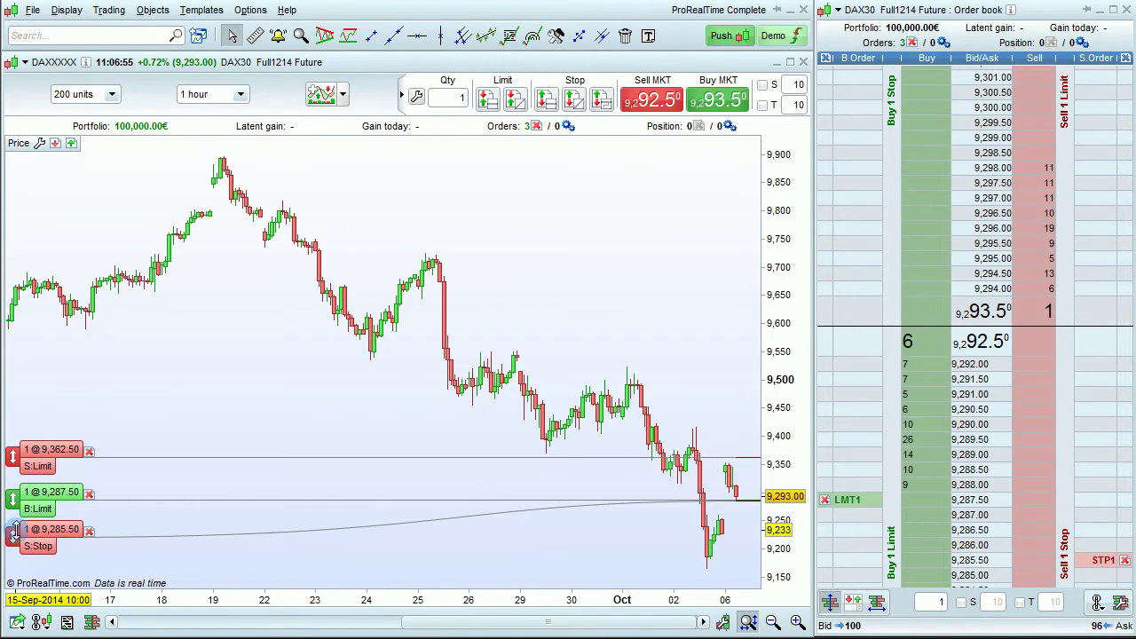
{"action": "left_click_drag", "start_coordinate": [14, 530], "coordinate": [14, 548]}
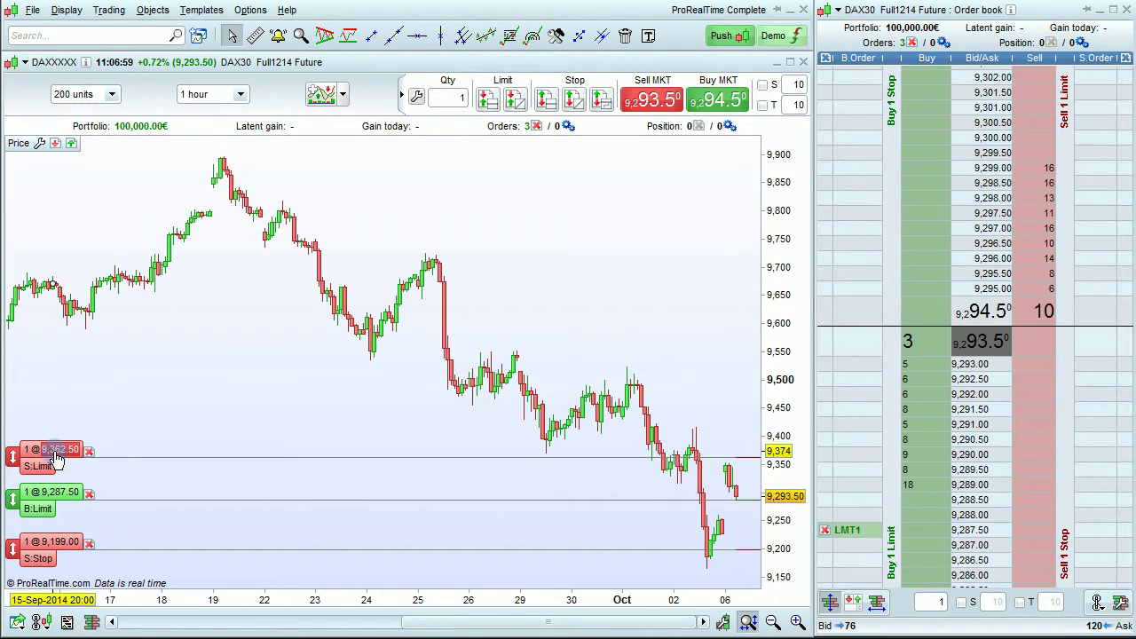
Reprice the sell limit to 9,364.00, then cancel all pending orders once the buy limit fills.
{"action": "left_click", "coordinate": [55, 452]}
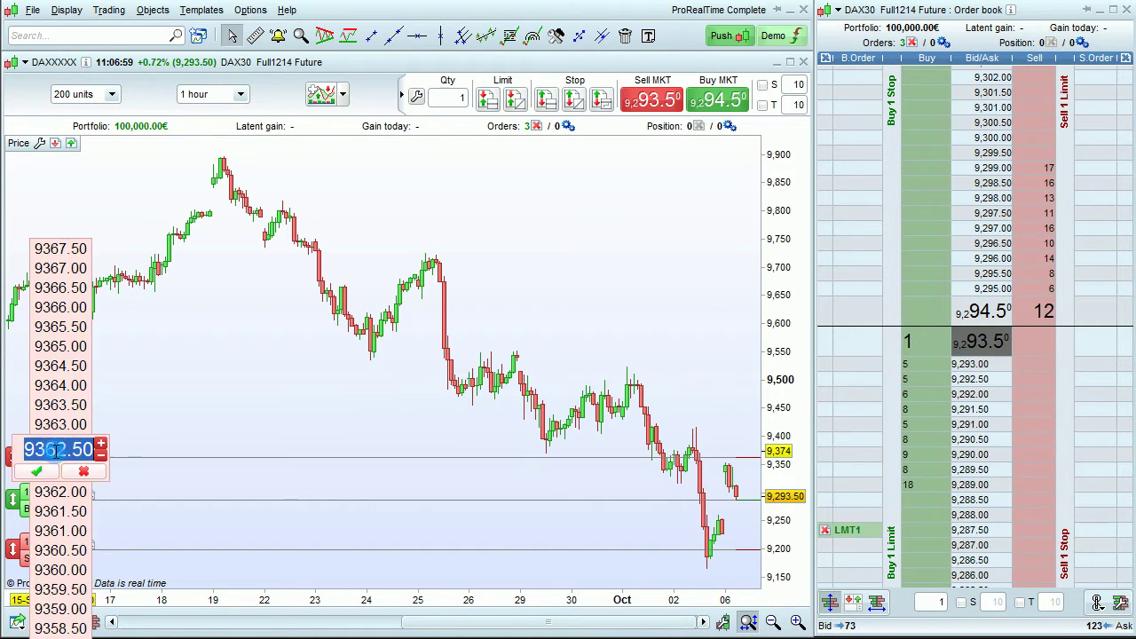
{"action": "left_click", "coordinate": [71, 388]}
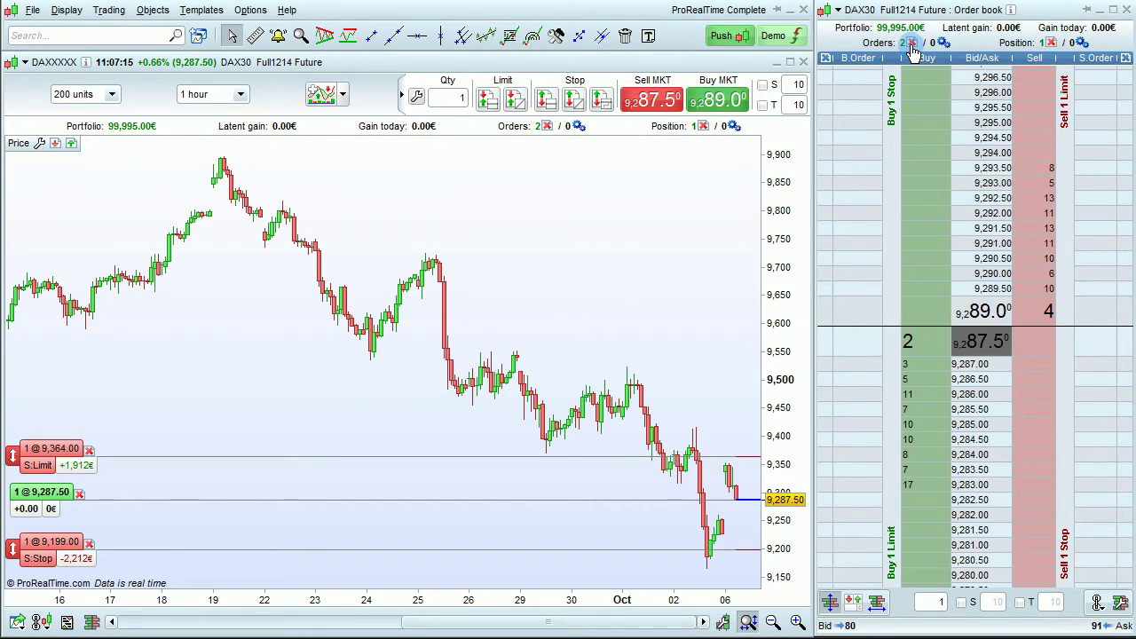
{"action": "left_click", "coordinate": [911, 44]}
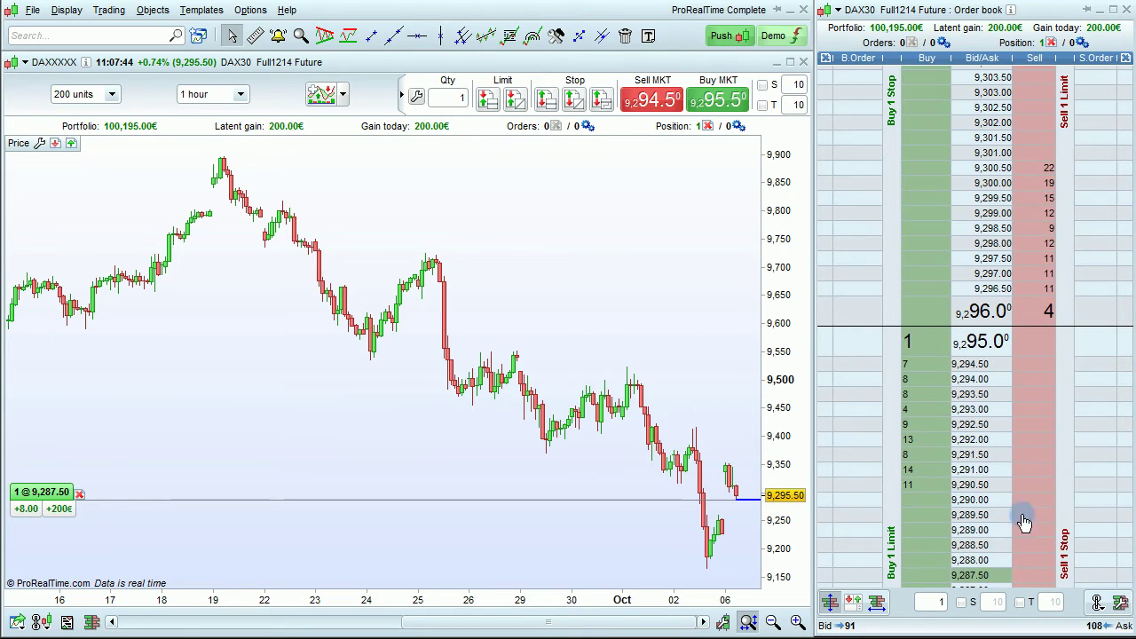
Close the 1-lot DAX30 long position using the red X on its chart tag.
{"action": "left_click", "coordinate": [1034, 274]}
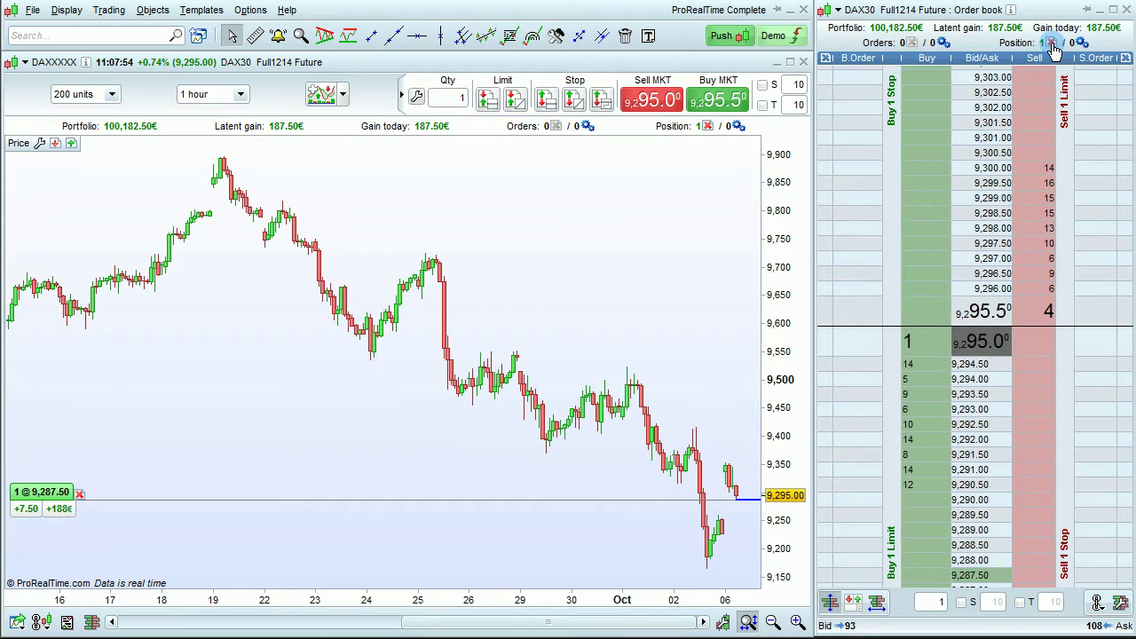
{"action": "mouse_move", "coordinate": [85, 492]}
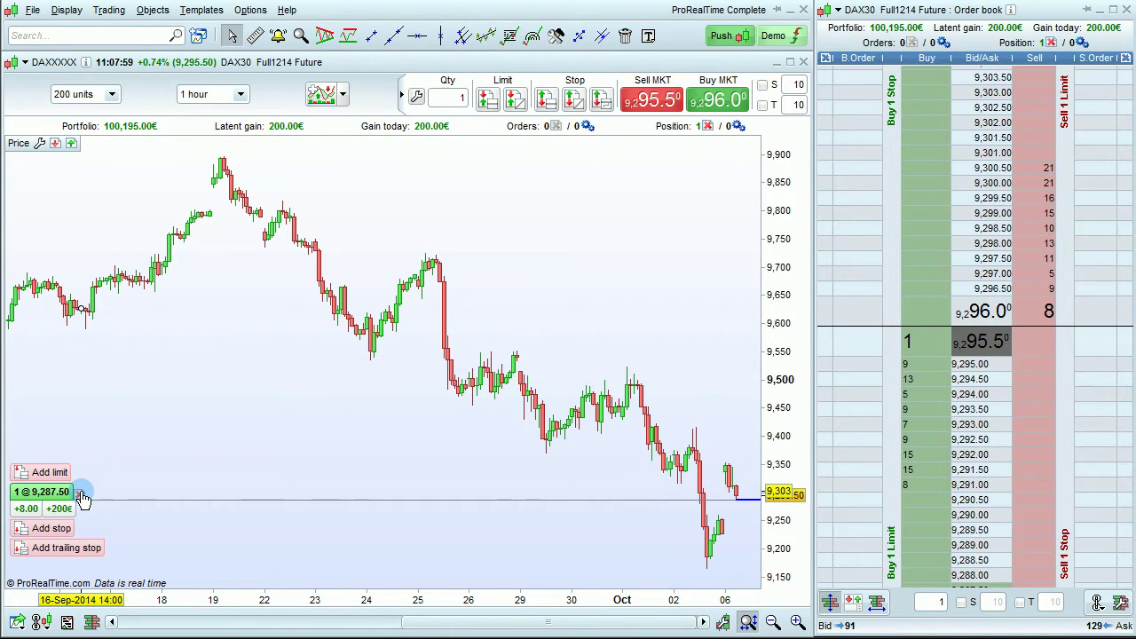
{"action": "left_click", "coordinate": [81, 494]}
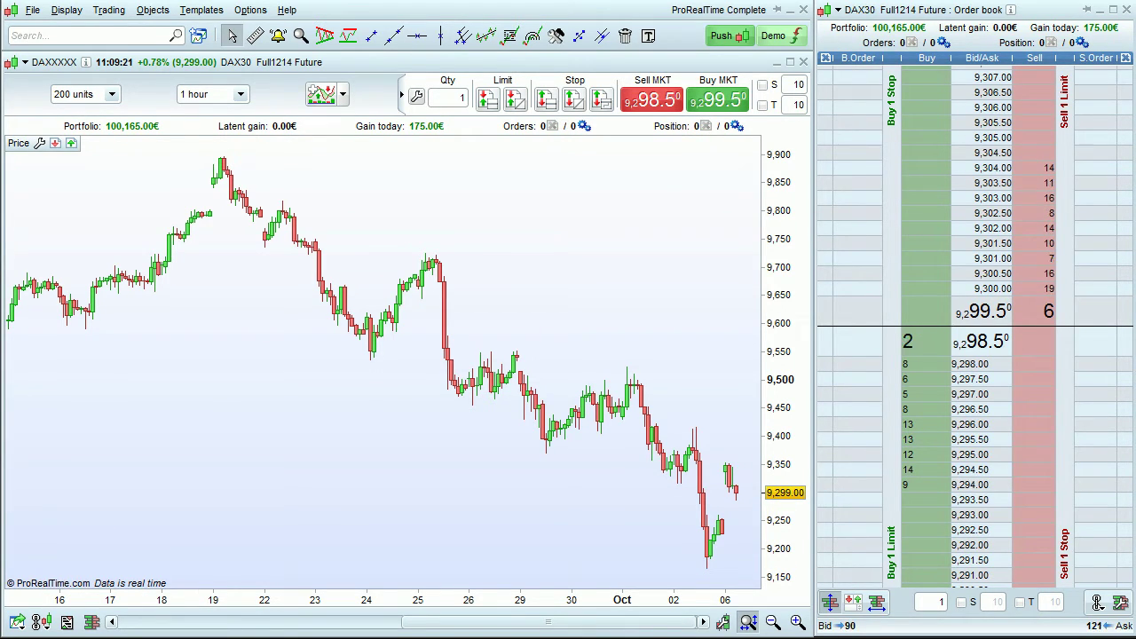
Default orders to 2 lots with a 10-point stop and 20-point target, and place a 2-lot buy limit at 9,293.50.
{"action": "left_click", "coordinate": [932, 602]}
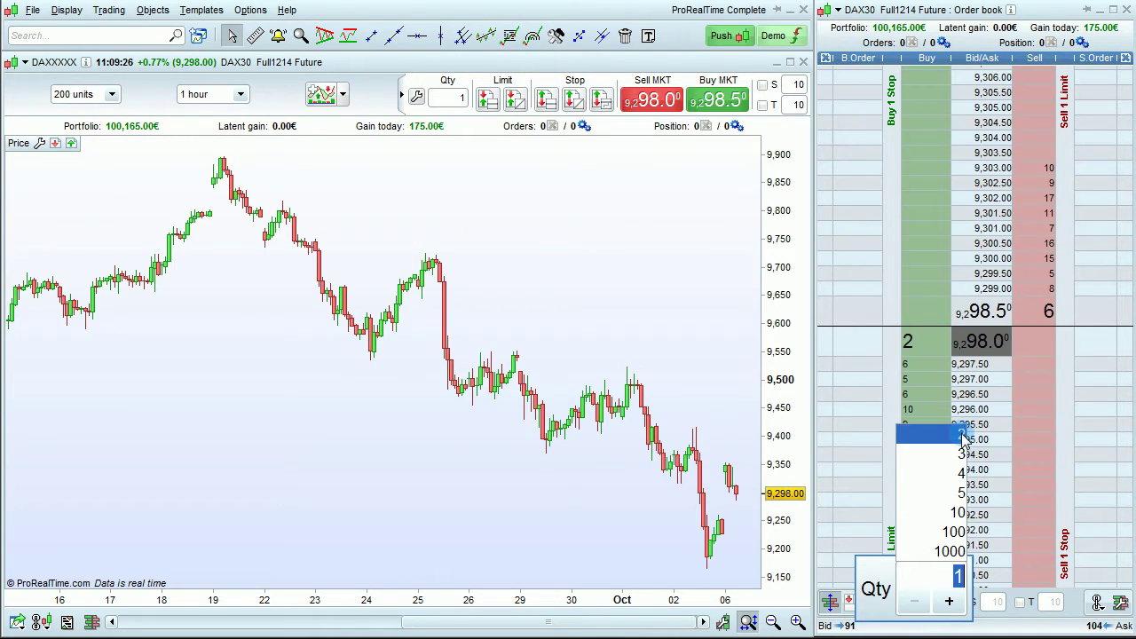
{"action": "left_click", "coordinate": [963, 434]}
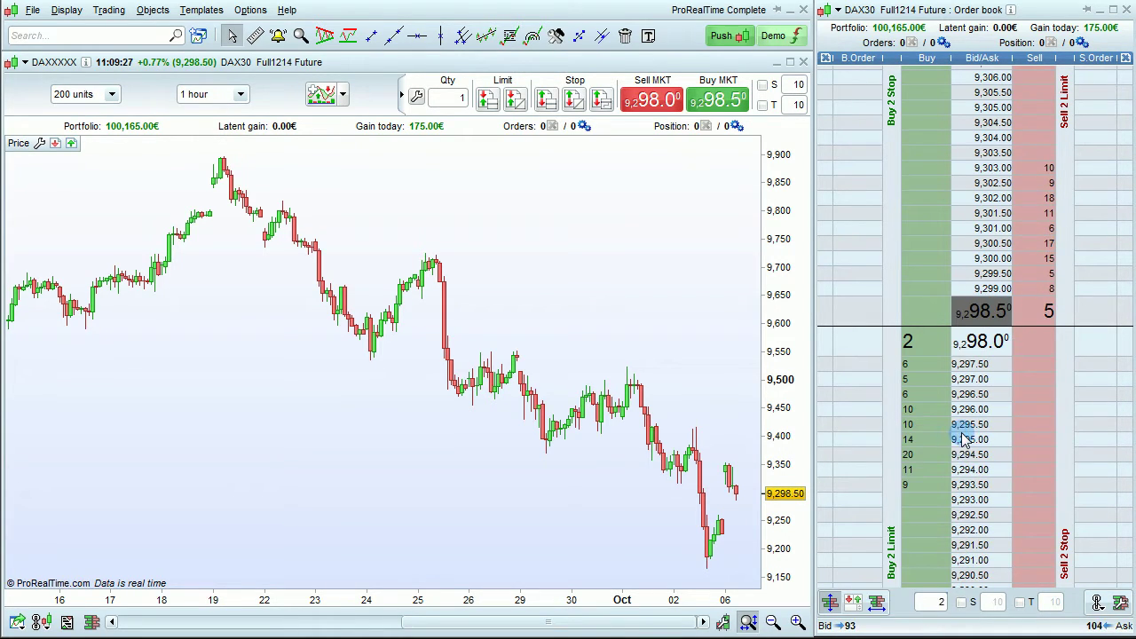
{"action": "left_click", "coordinate": [963, 602]}
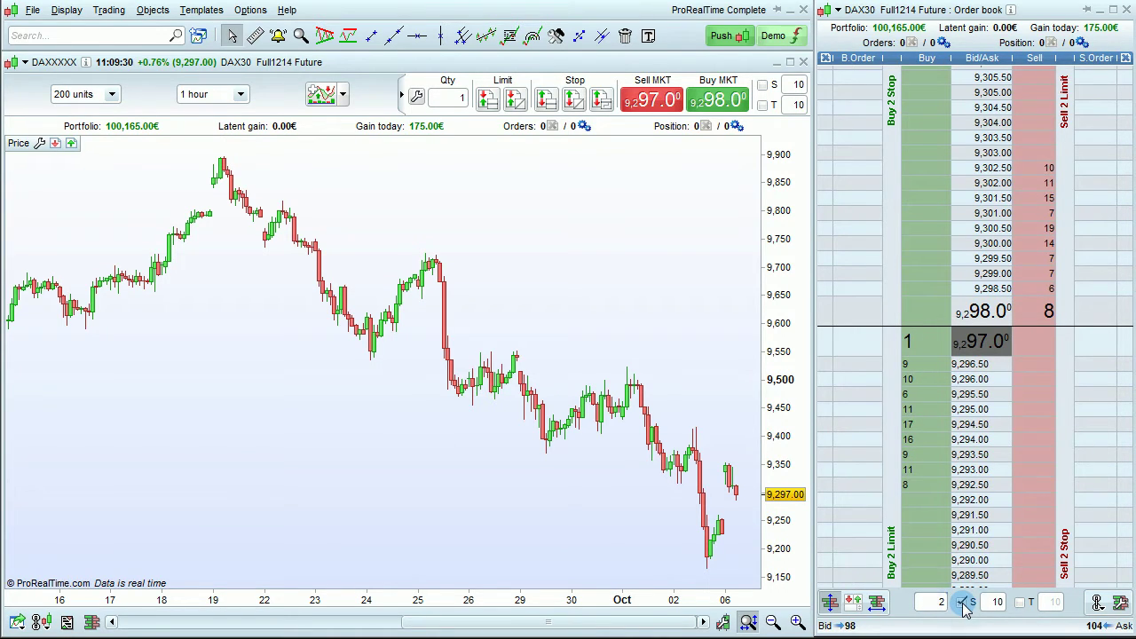
{"action": "left_click", "coordinate": [1021, 603]}
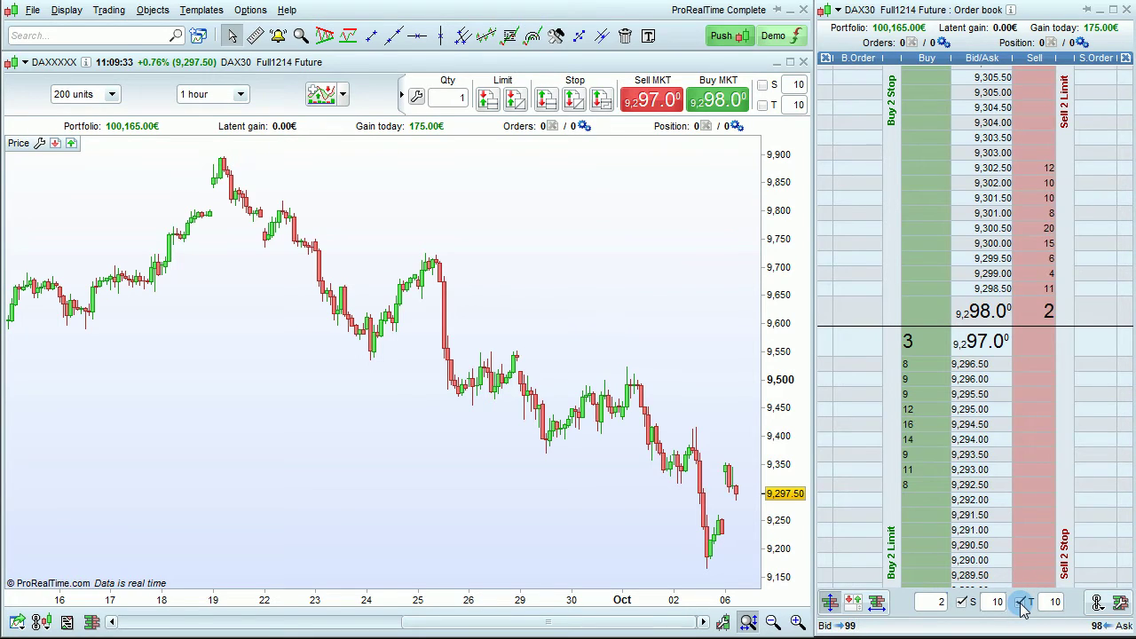
{"action": "left_click", "coordinate": [996, 602]}
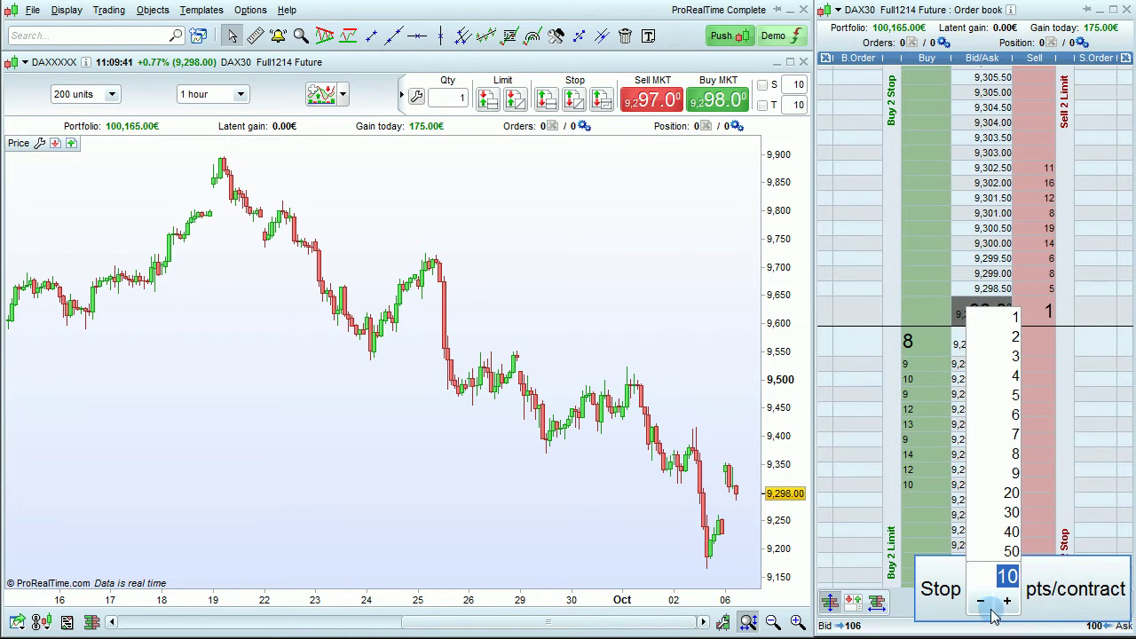
{"action": "left_click", "coordinate": [1045, 606]}
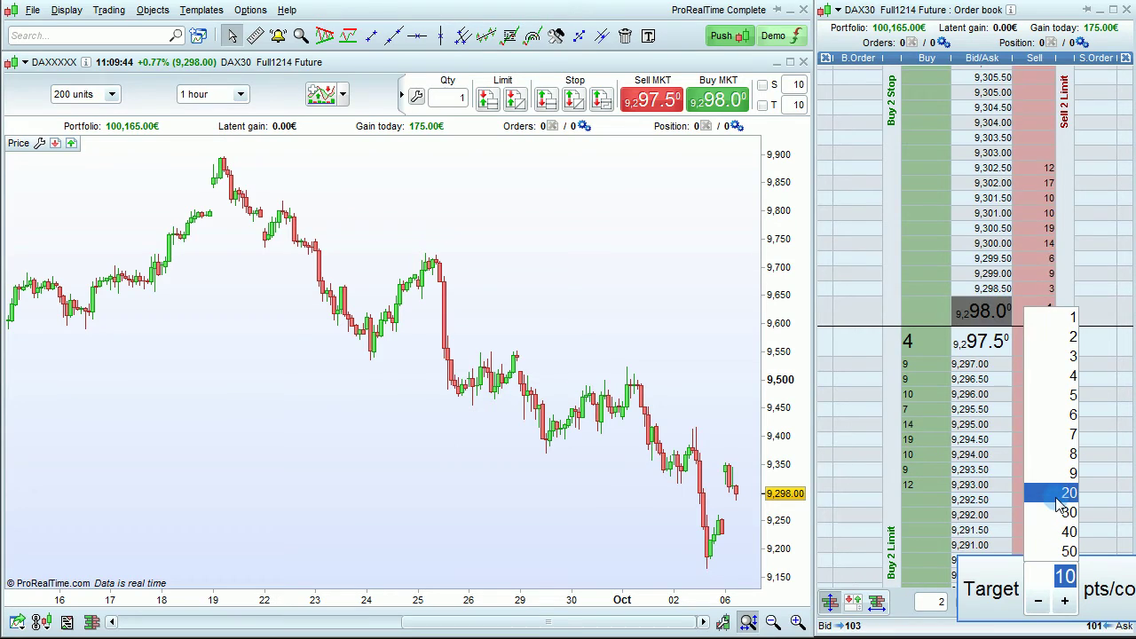
{"action": "left_click", "coordinate": [1059, 502]}
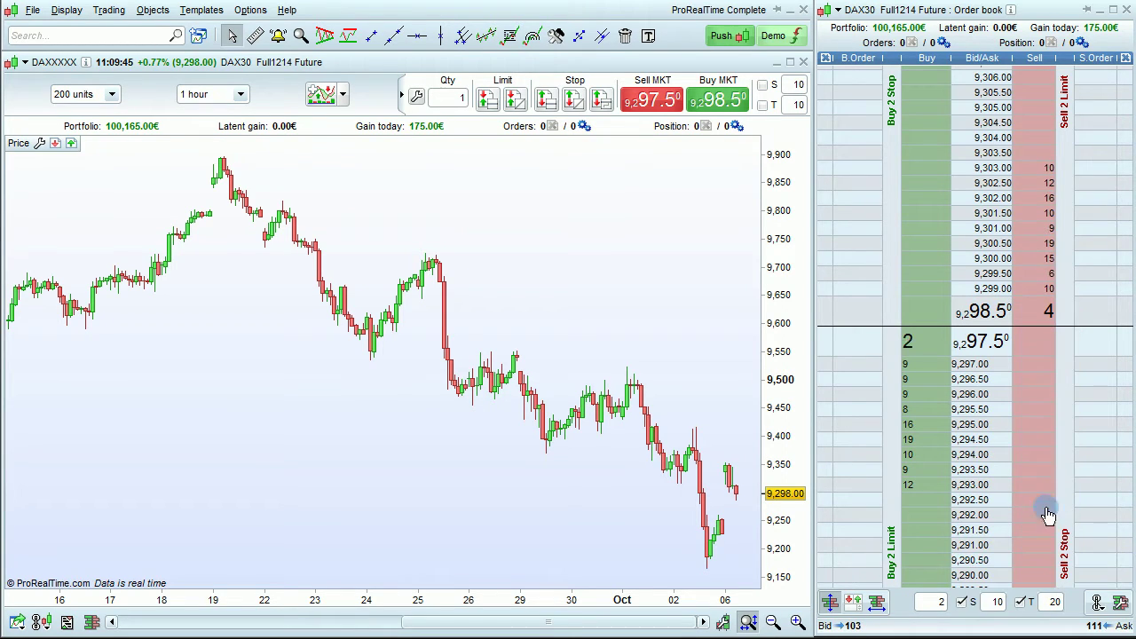
{"action": "left_click", "coordinate": [931, 469]}
{"action": "left_click_drag", "start_coordinate": [928, 484], "coordinate": [923, 505]}
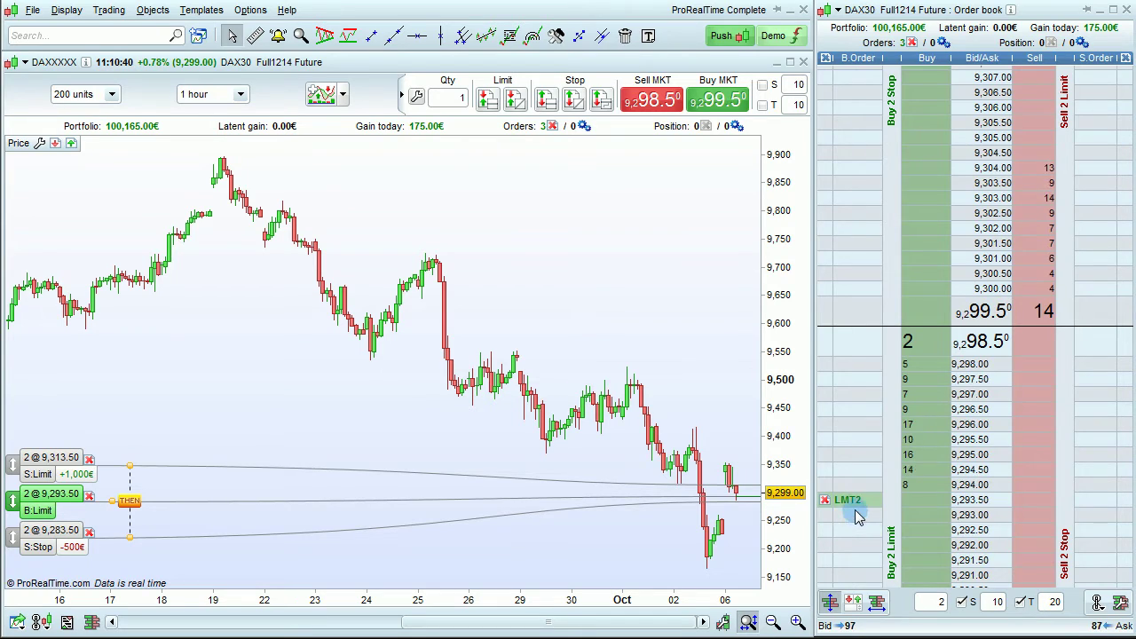
Move the 2-lot buy limit down to 9,292.50, then cancel every pending order.
{"action": "left_click_drag", "start_coordinate": [858, 519], "coordinate": [857, 518]}
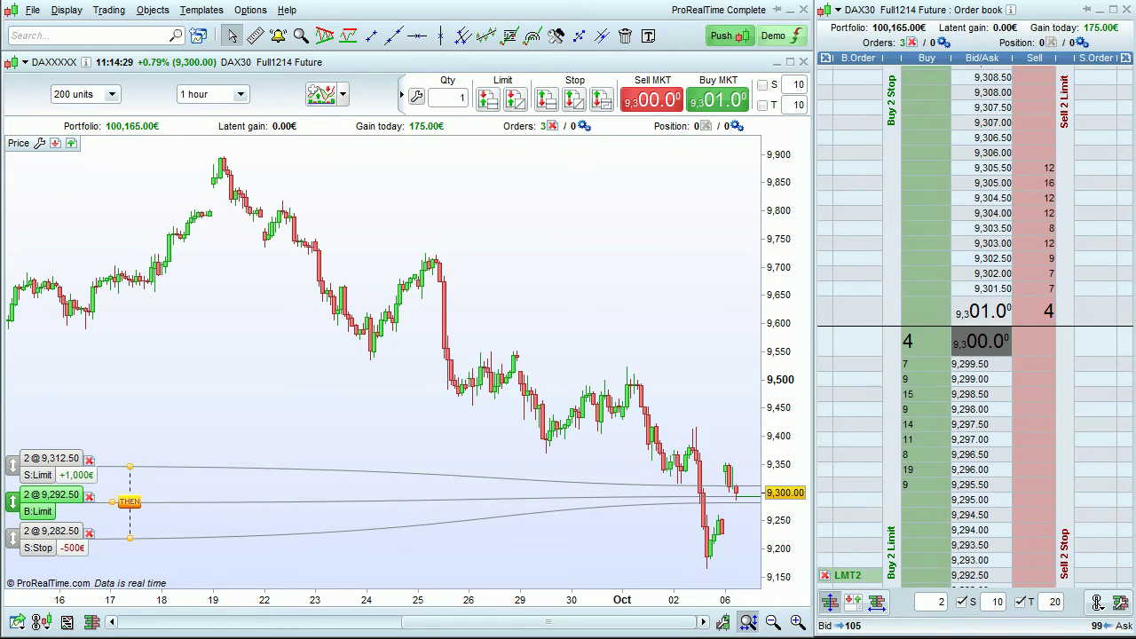
{"action": "left_click", "coordinate": [912, 42]}
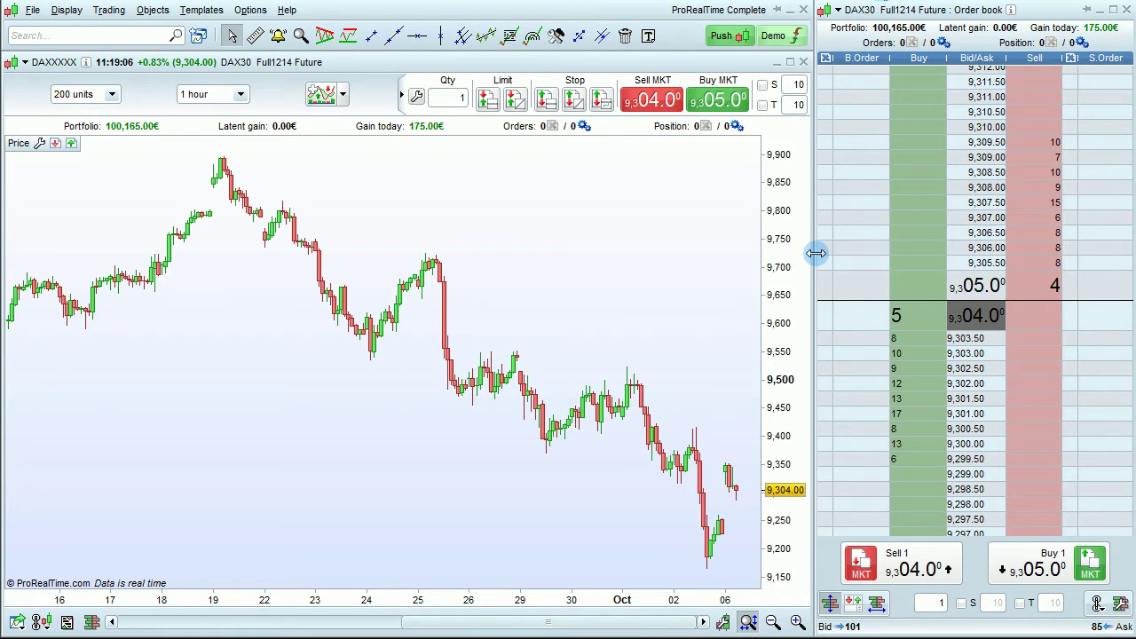
Widen the order book, switch to bid/ask columns with Stop placement, then restore the vertical ladder and chart width.
{"action": "left_click_drag", "start_coordinate": [806, 254], "coordinate": [686, 255]}
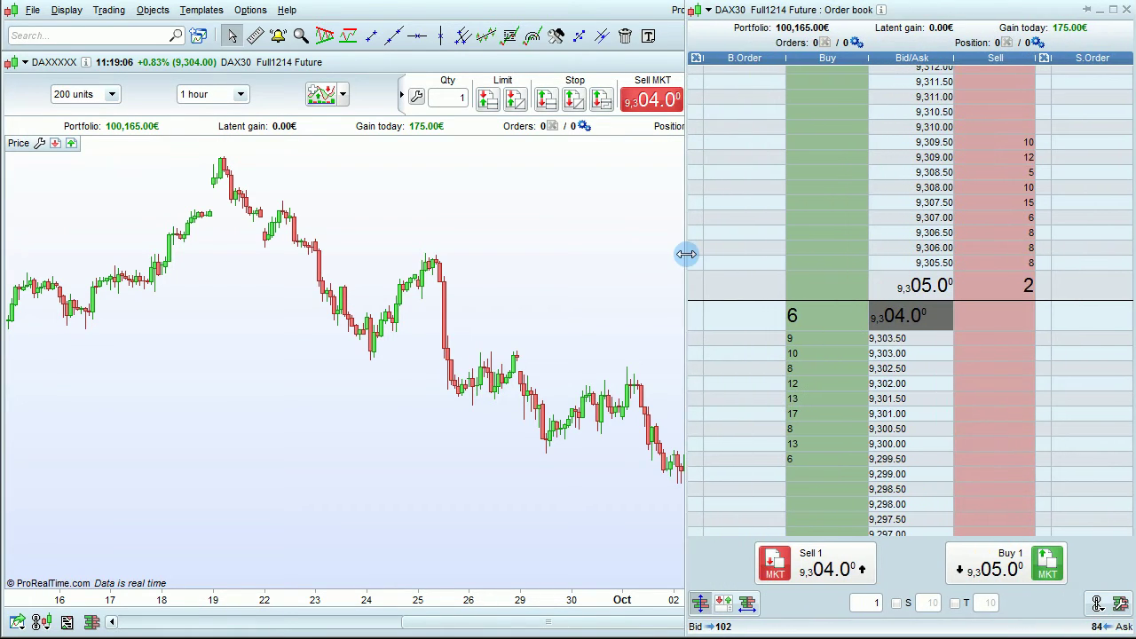
{"action": "left_click", "coordinate": [748, 603]}
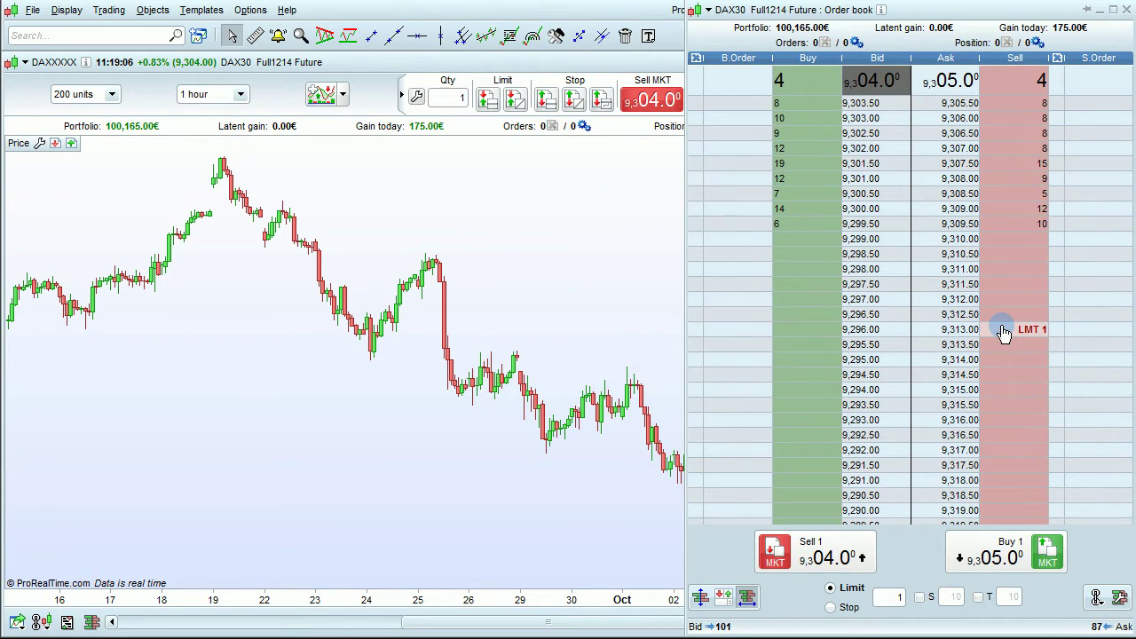
{"action": "left_click", "coordinate": [830, 608]}
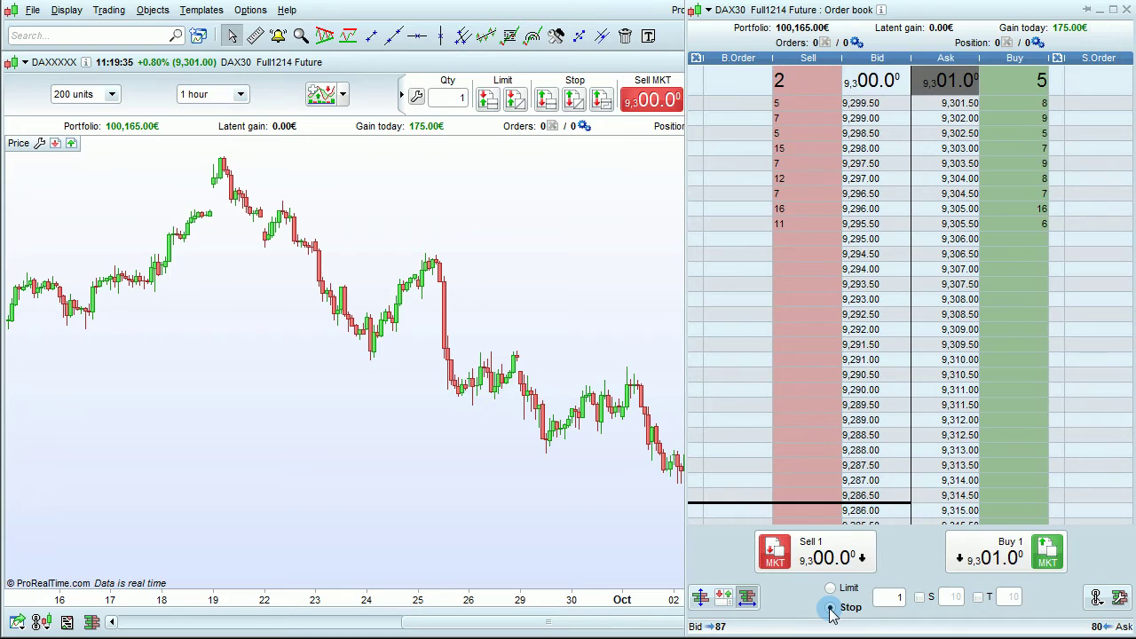
{"action": "left_click", "coordinate": [700, 597]}
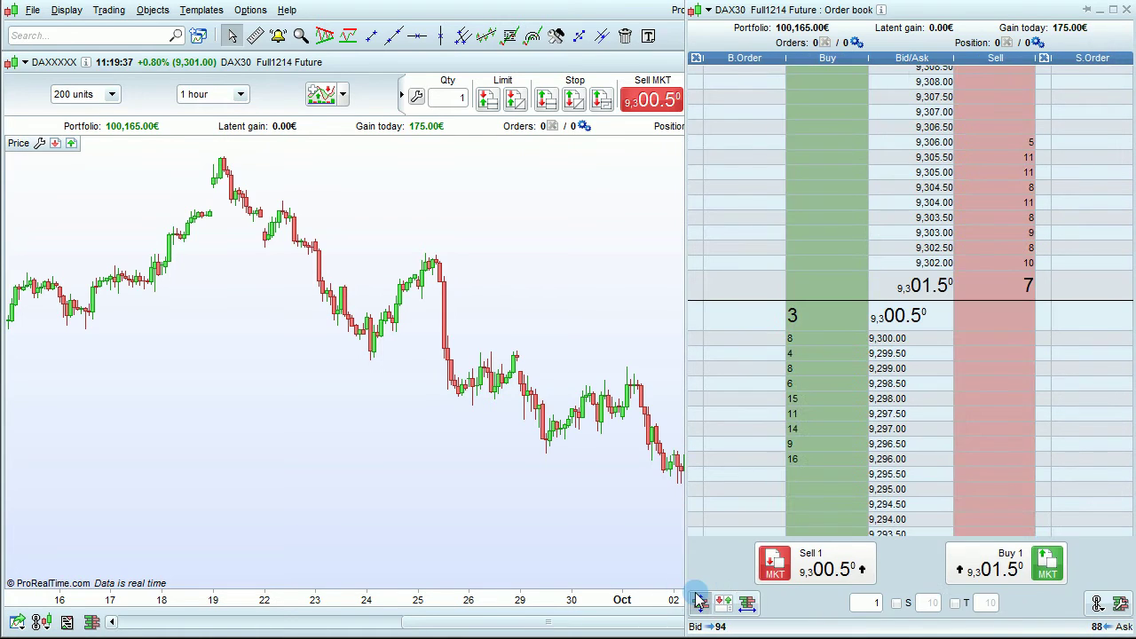
{"action": "left_click_drag", "start_coordinate": [684, 476], "coordinate": [825, 469]}
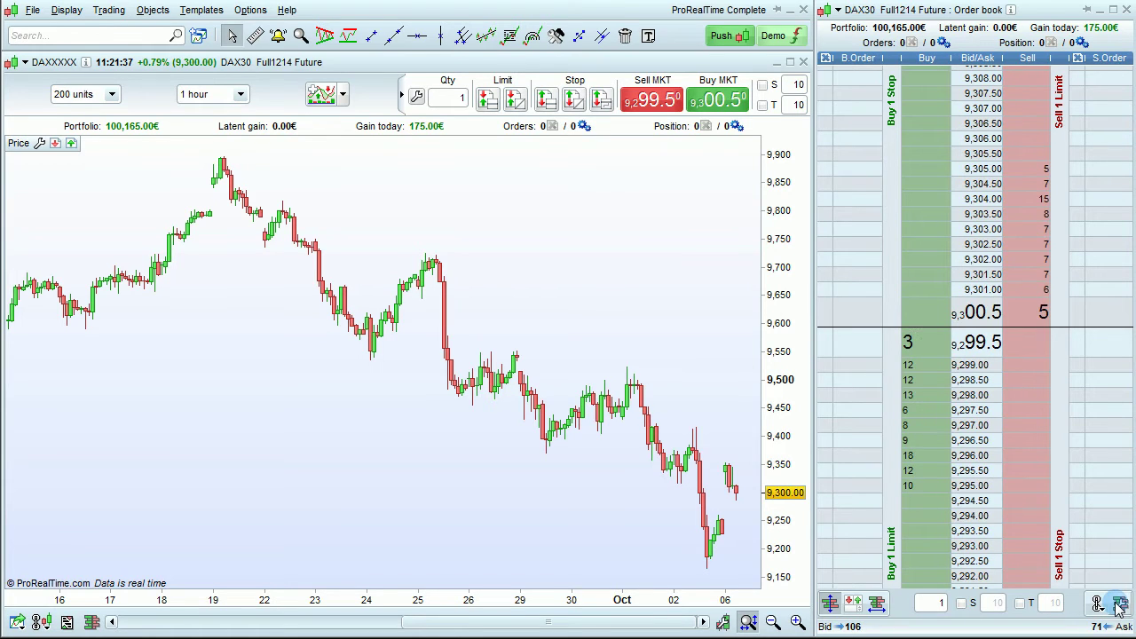
{"action": "left_click", "coordinate": [1120, 603]}
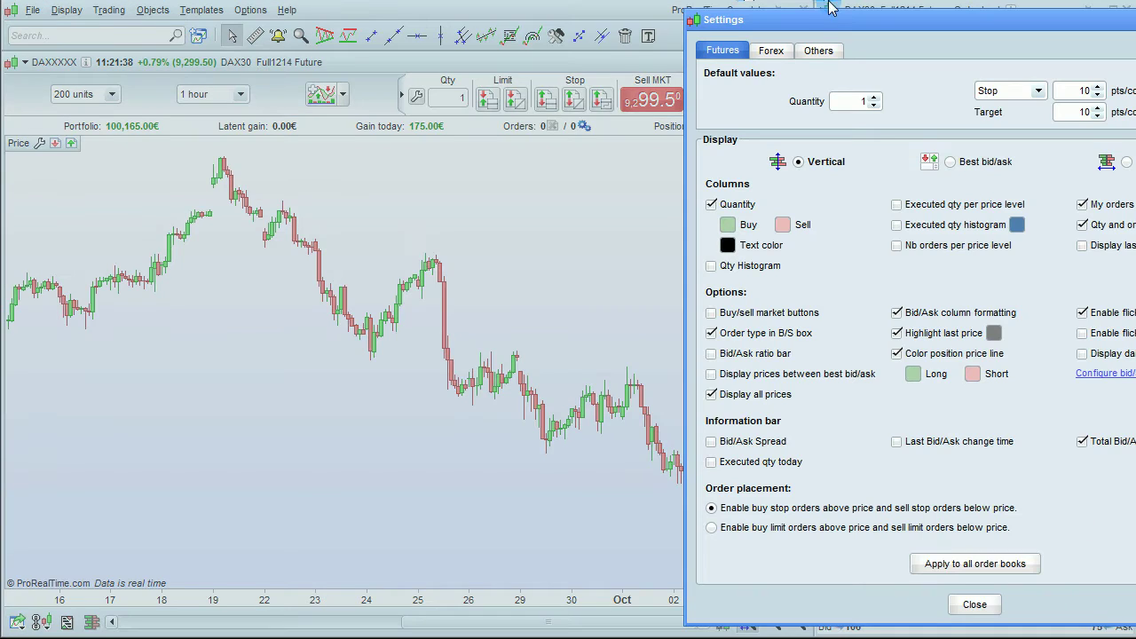
{"action": "left_click_drag", "start_coordinate": [831, 9], "coordinate": [510, 37]}
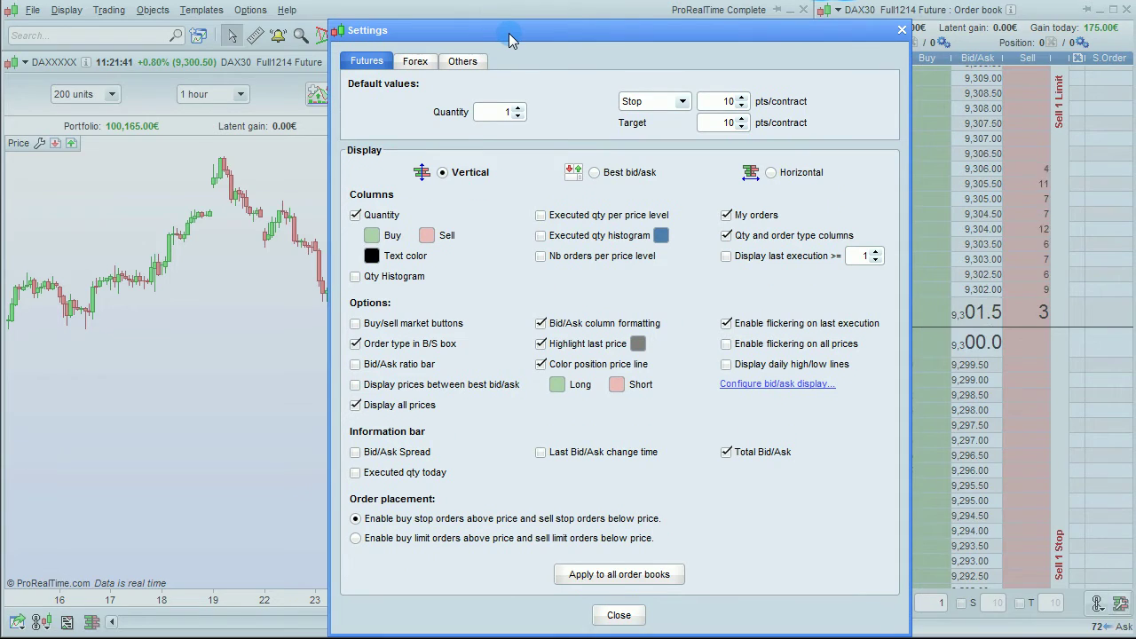
{"action": "left_click", "coordinate": [900, 30]}
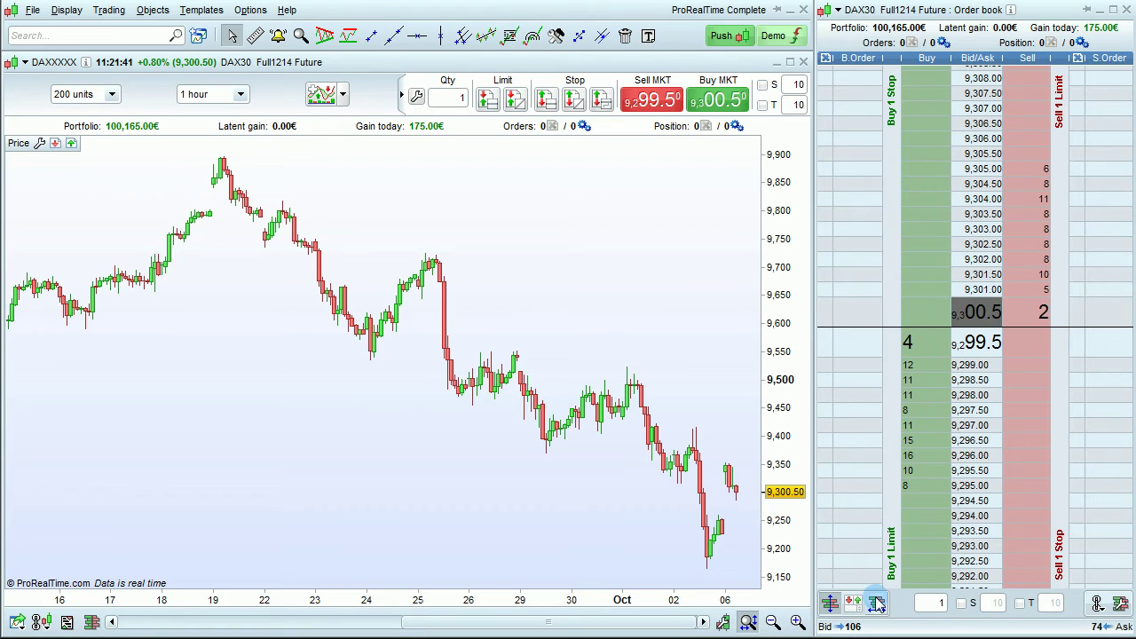
Widen the order book over the chart, switch to Limit order placement, and return to the vertical ladder layout.
{"action": "left_click_drag", "start_coordinate": [817, 476], "coordinate": [657, 476]}
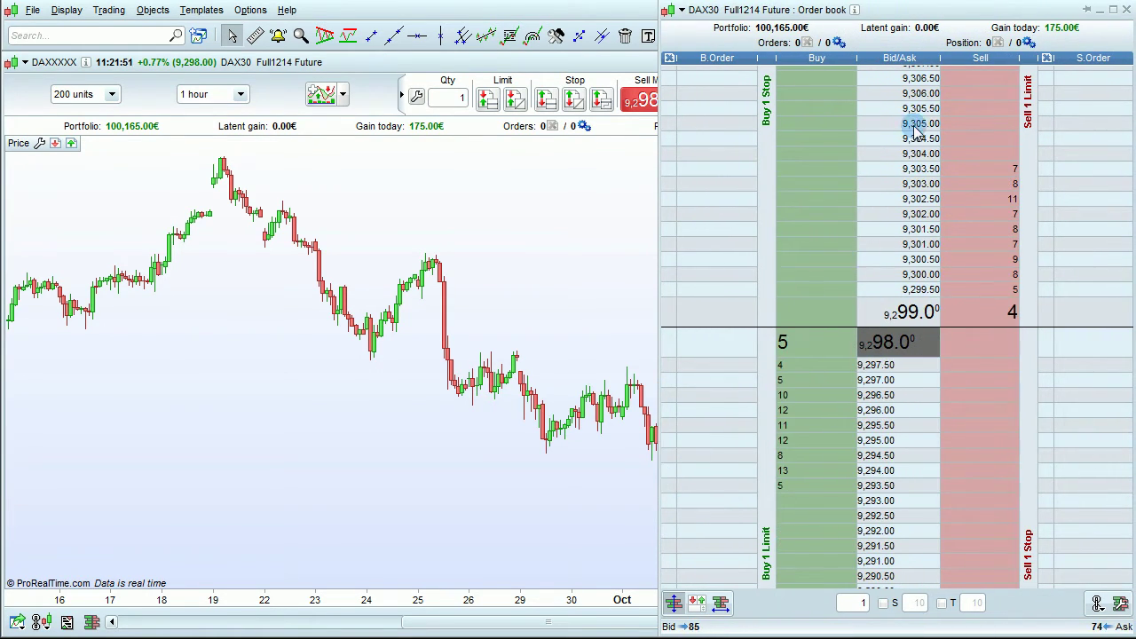
{"action": "left_click", "coordinate": [943, 528]}
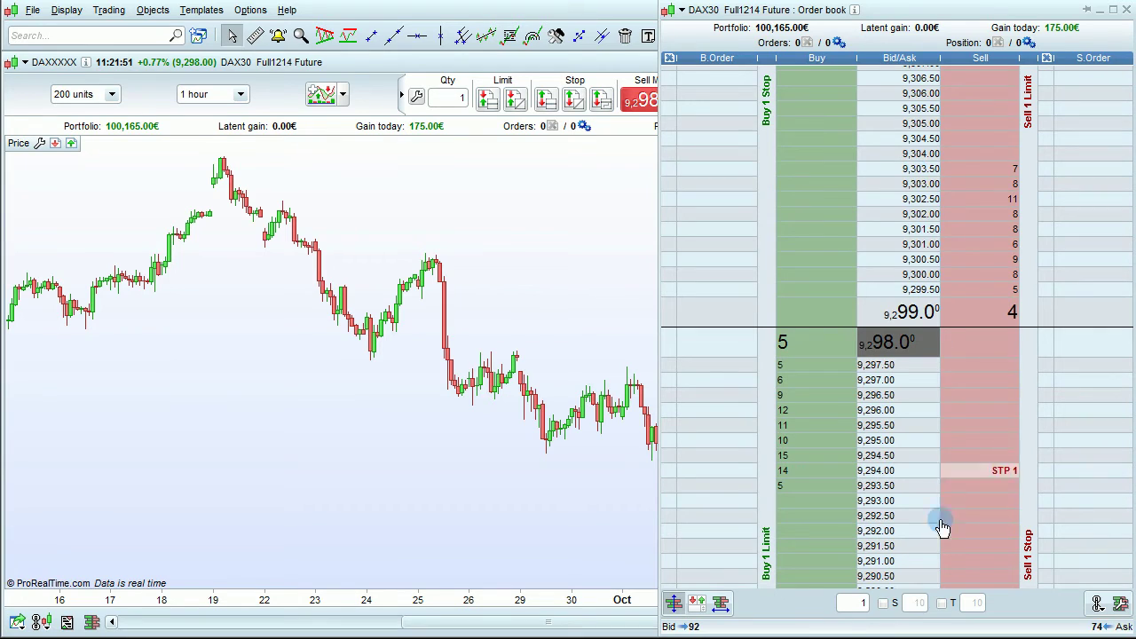
{"action": "left_click", "coordinate": [720, 602]}
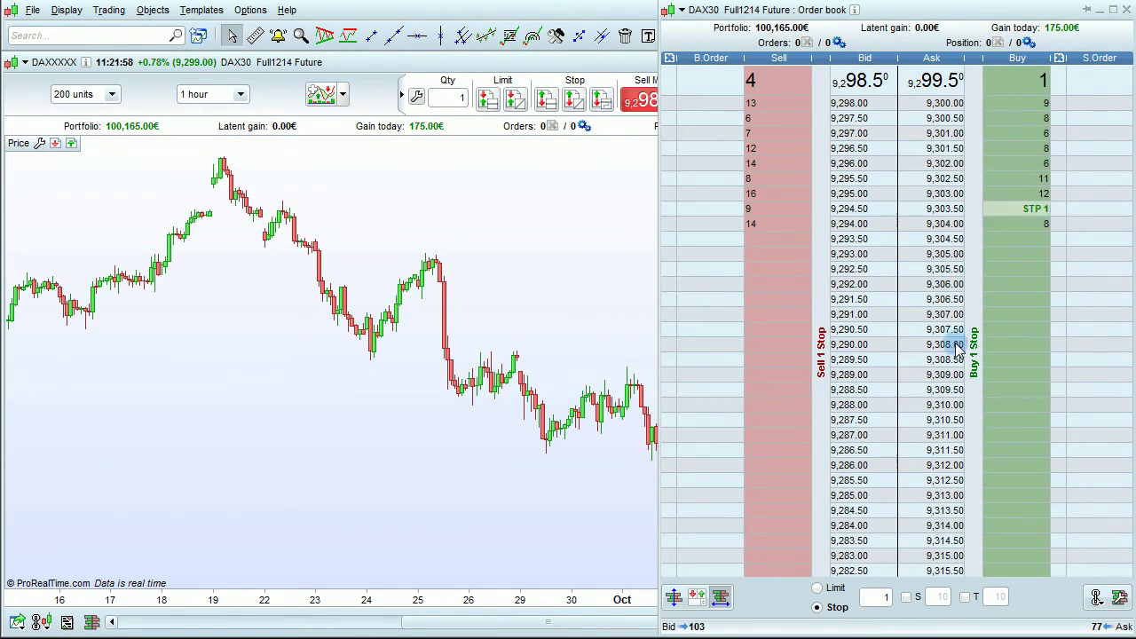
{"action": "left_click", "coordinate": [820, 589]}
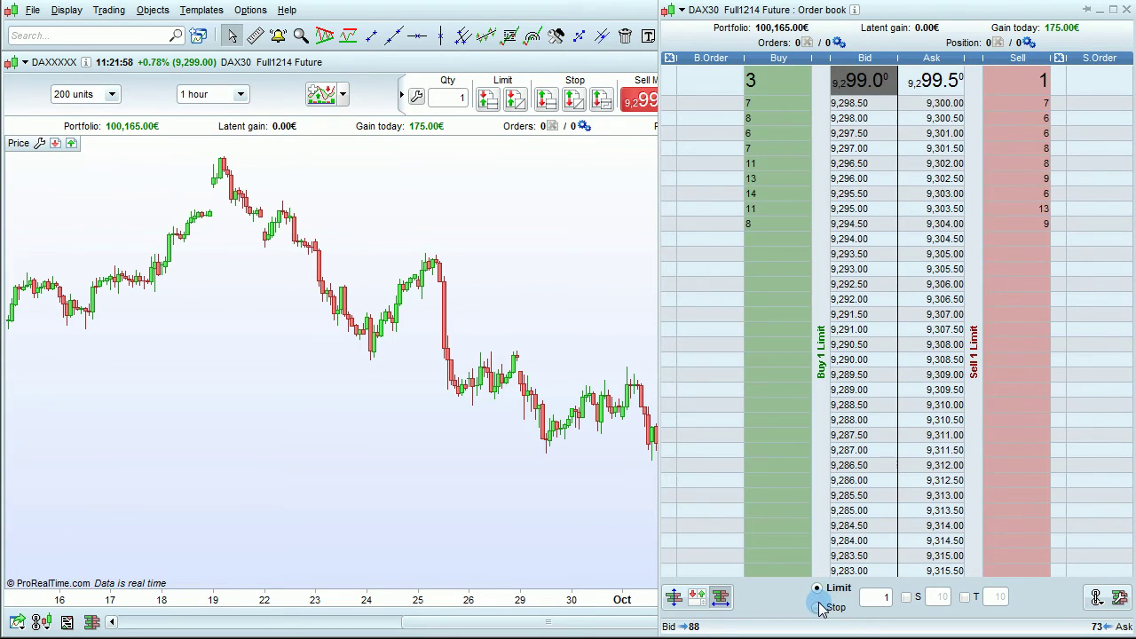
{"action": "left_click", "coordinate": [820, 589]}
{"action": "left_click", "coordinate": [817, 589]}
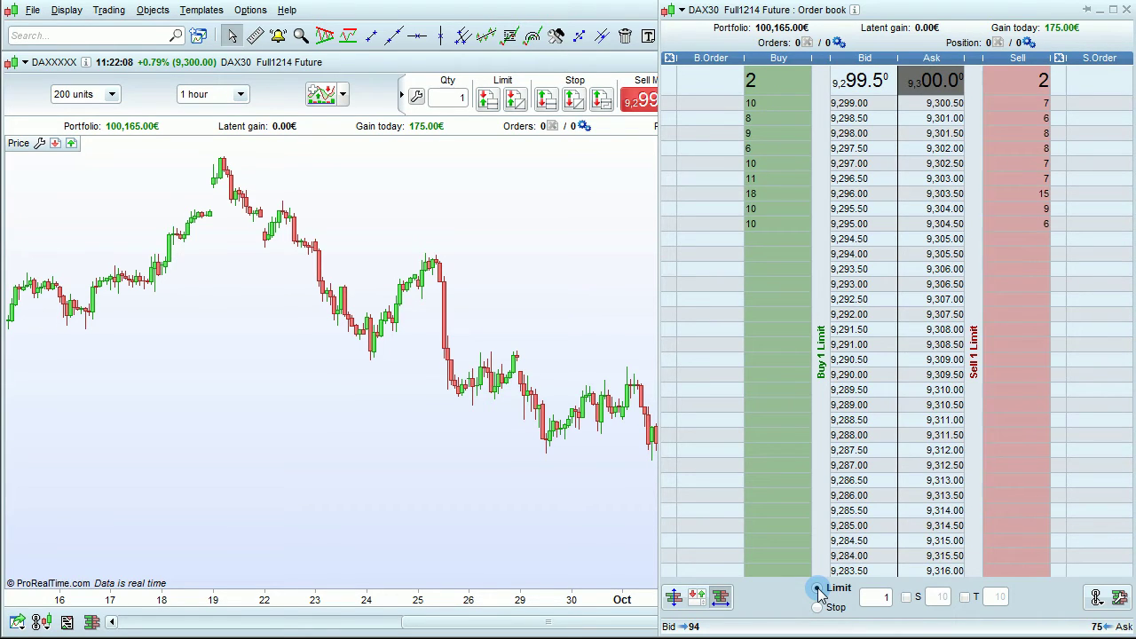
{"action": "left_click", "coordinate": [672, 599]}
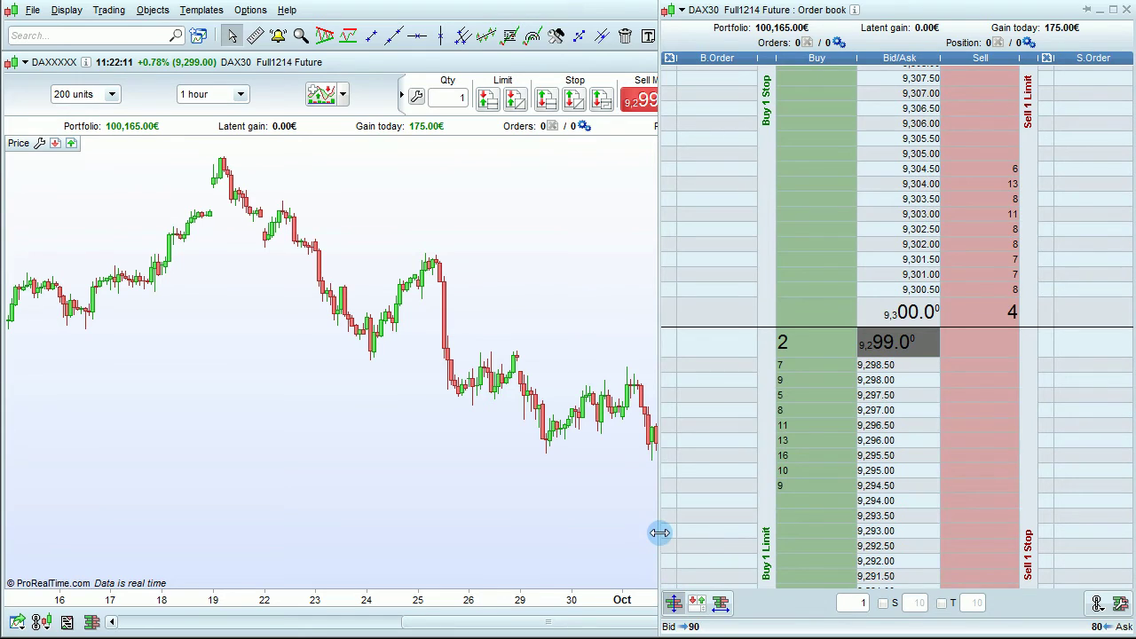
{"action": "left_click_drag", "start_coordinate": [659, 532], "coordinate": [818, 518]}
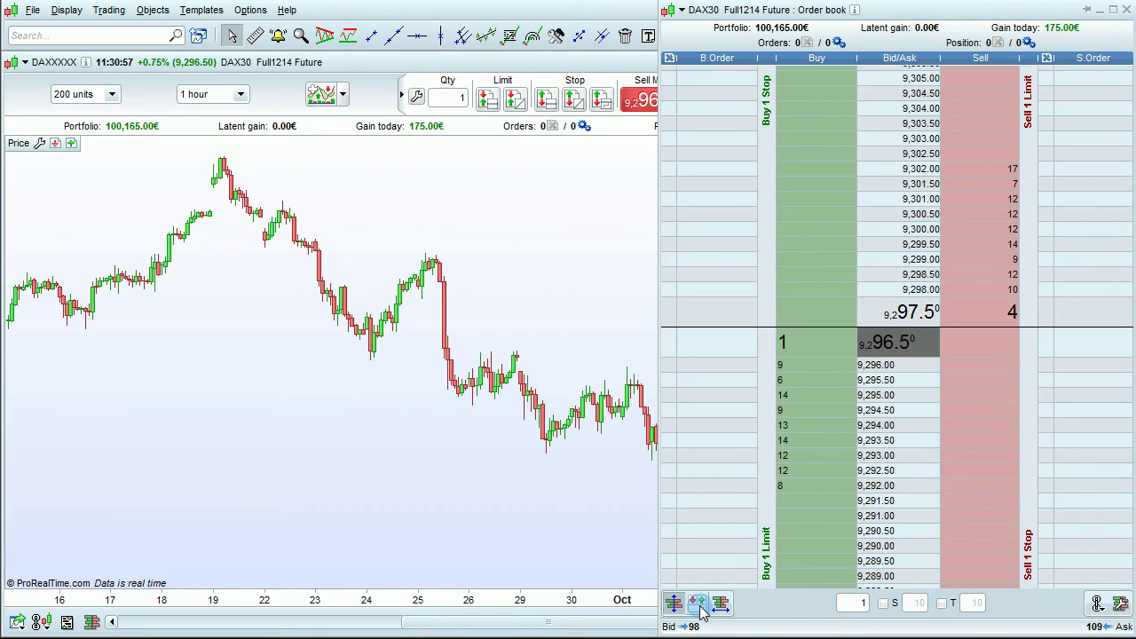
Load the Forex (F6) template from the Templates menu.
{"action": "left_click", "coordinate": [201, 10]}
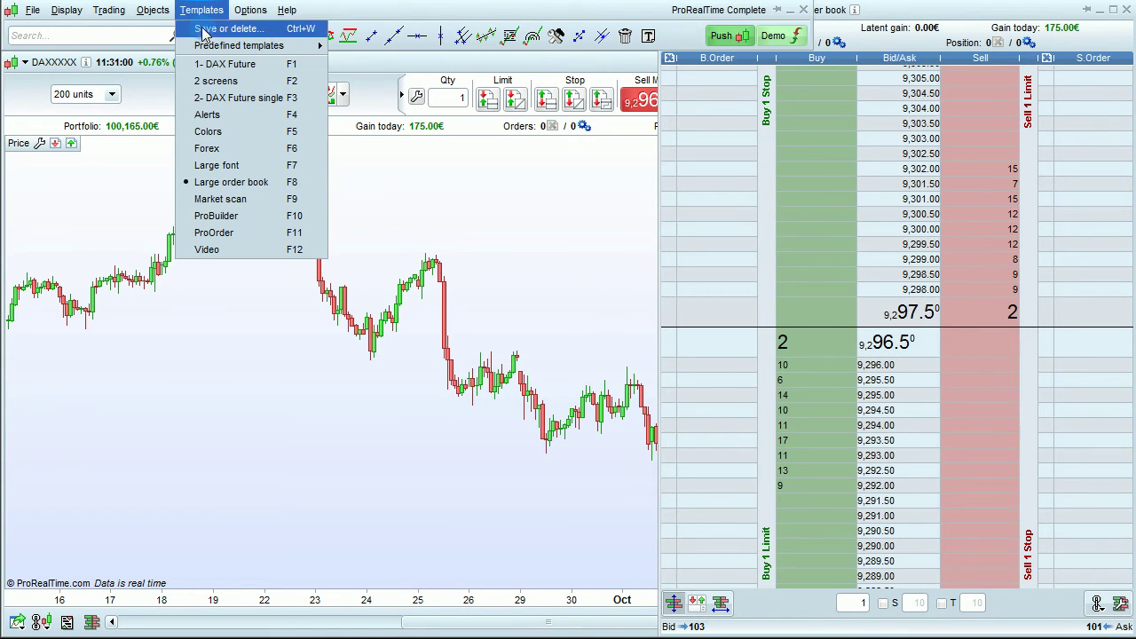
{"action": "left_click", "coordinate": [235, 152]}
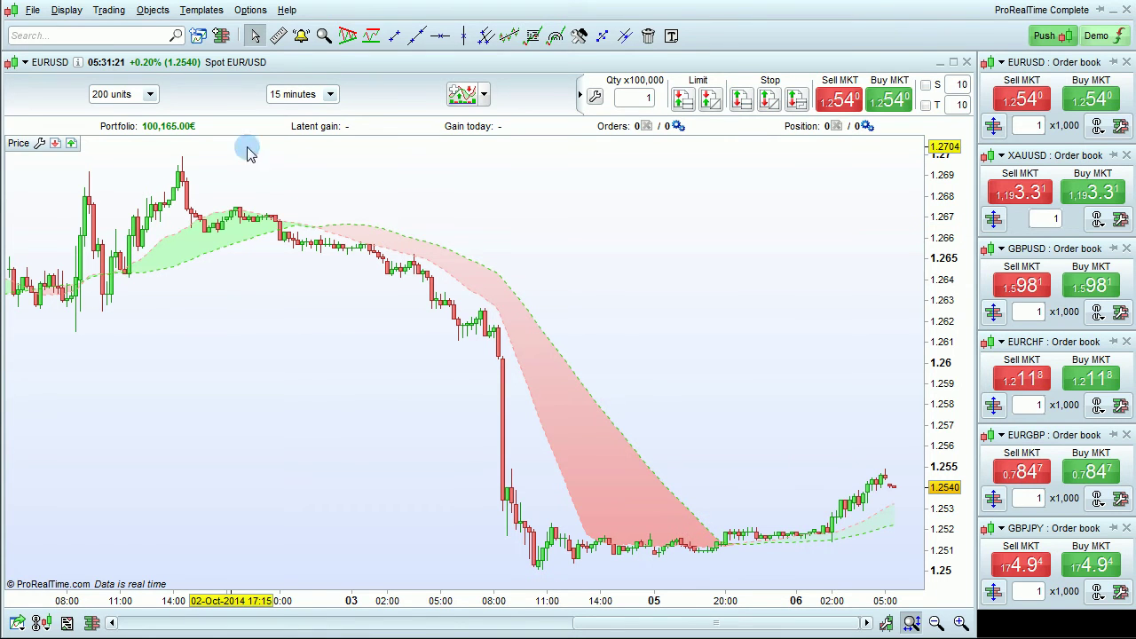